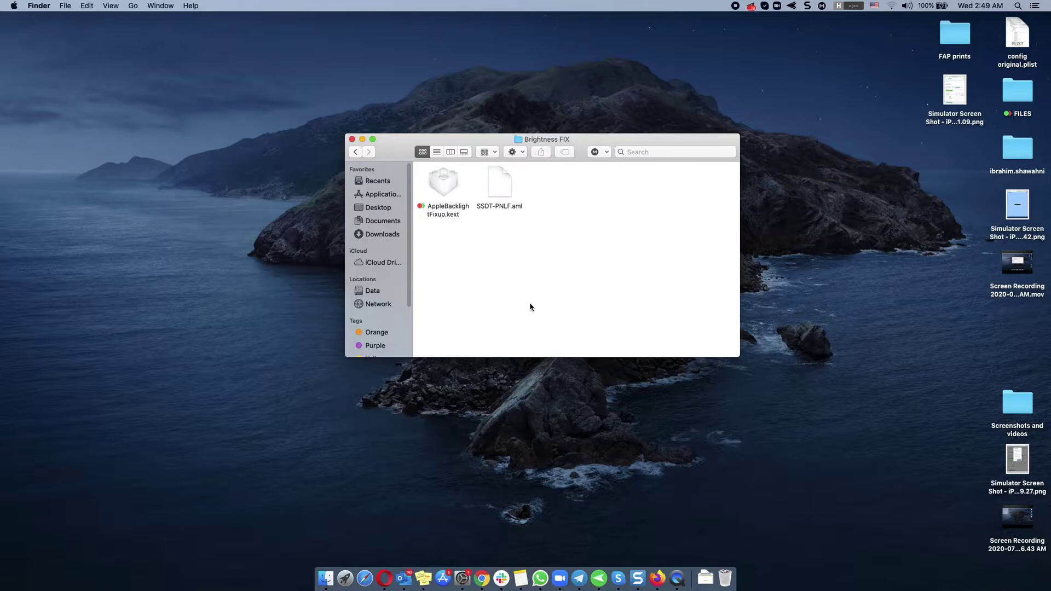
- Test the brightness-down key and select the AppleBacklightFixup kext
{"action": "key", "text": "XF86MonBrightnessDown"}
{"action": "left_click", "coordinate": [444, 205]}
{"action": "left_click", "coordinate": [448, 239]}
- Launch ESP Mounter Pro from Spotlight and mount EFI partition disk0s1
{"action": "key", "text": "super+space"}
{"action": "type", "text": "q"}
{"action": "key", "text": "BackSpace"}
{"action": "type", "text": "es"}
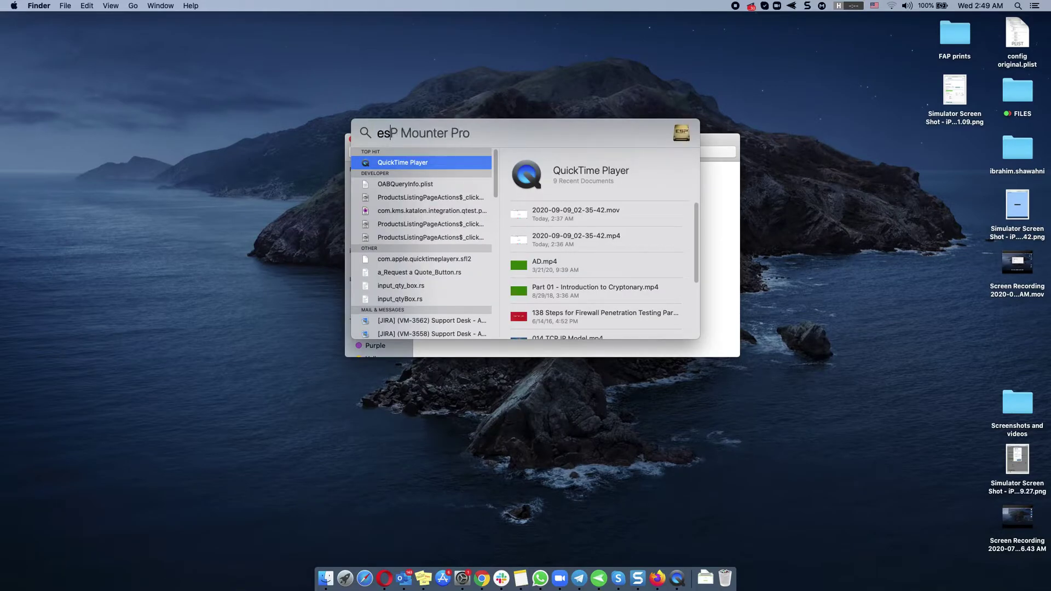
{"action": "left_click", "coordinate": [402, 168]}
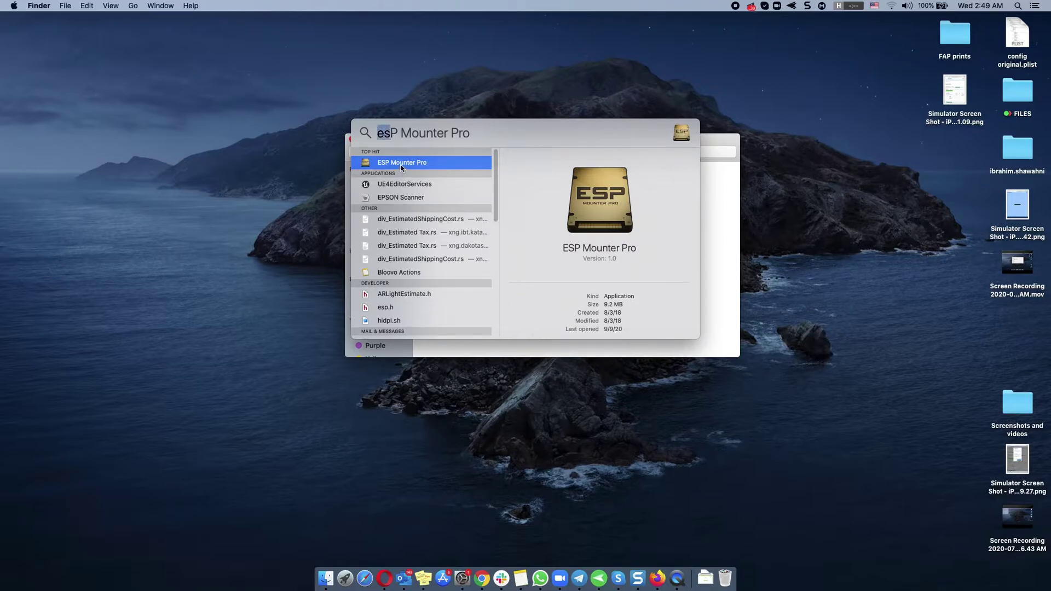
{"action": "double_click", "coordinate": [403, 167]}
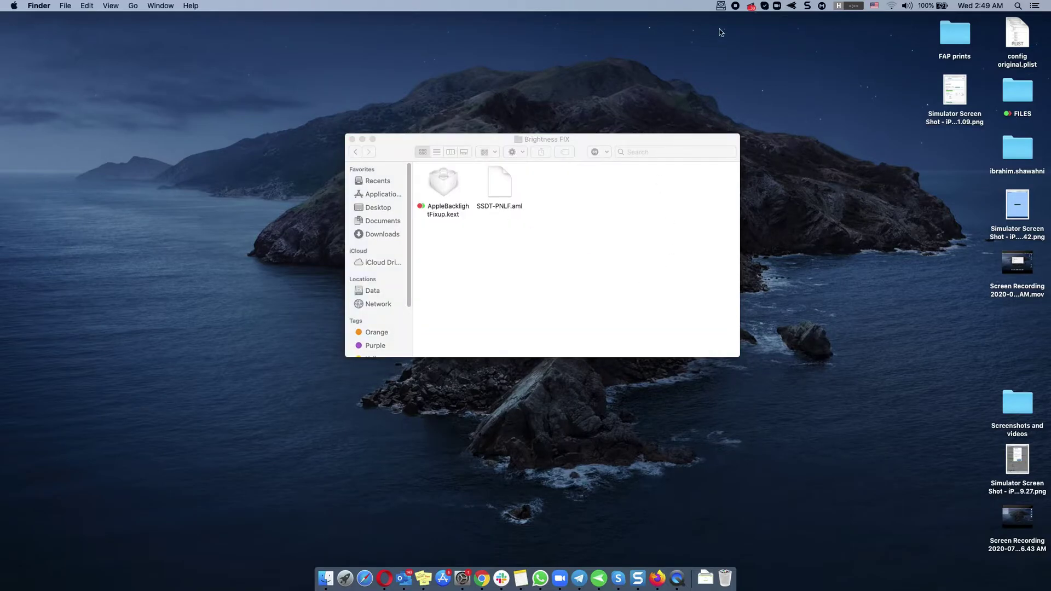
{"action": "left_click", "coordinate": [720, 7]}
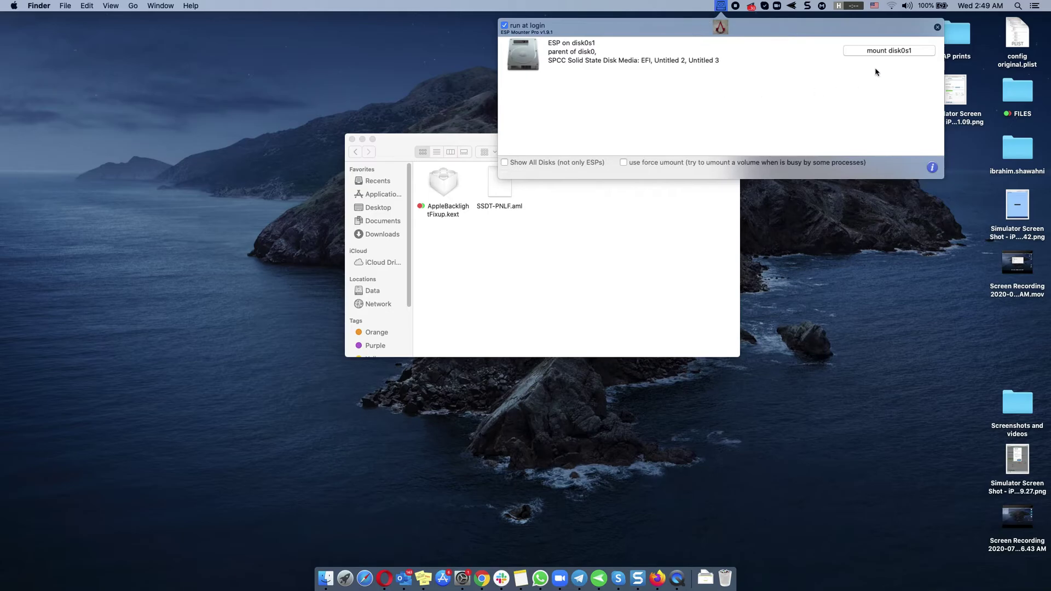
{"action": "left_click", "coordinate": [876, 53]}
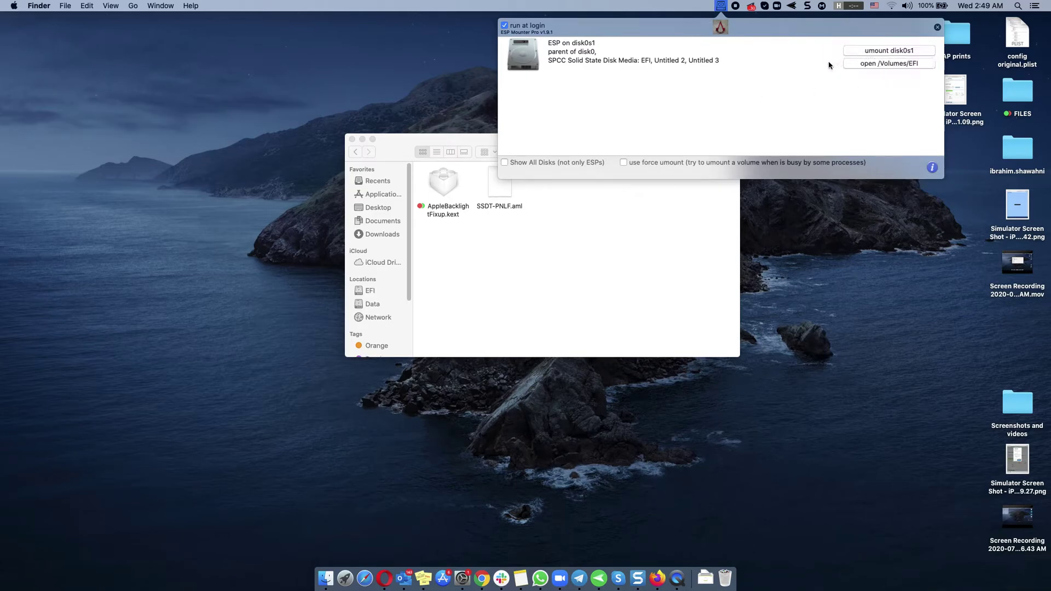
- Open /Volumes/EFI and browse into EFI/CLOVER/kexts/Other to list its kexts
{"action": "left_click", "coordinate": [868, 65]}
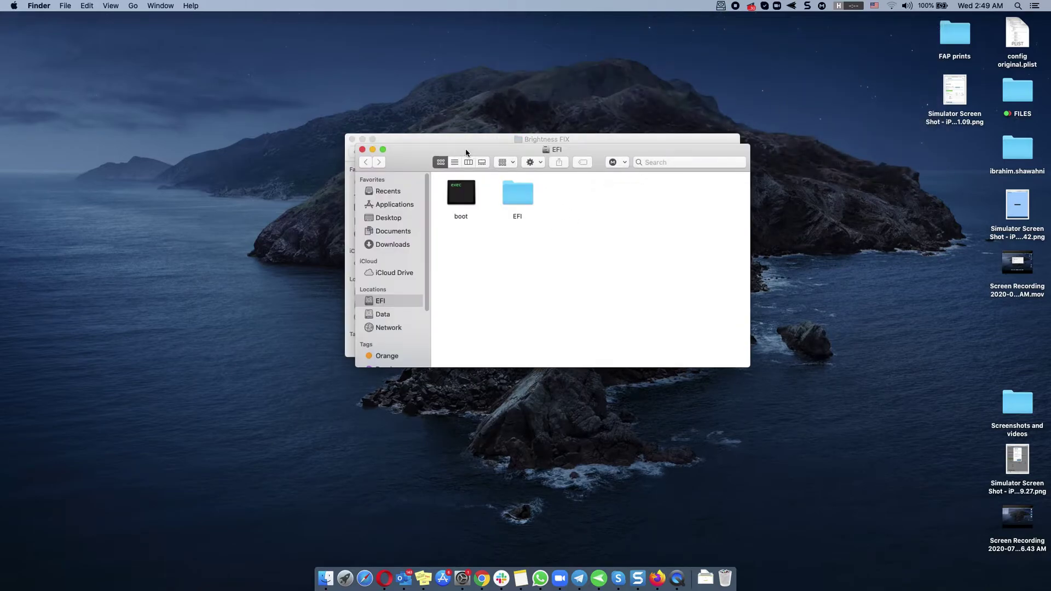
{"action": "left_click_drag", "start_coordinate": [466, 148], "coordinate": [443, 172]}
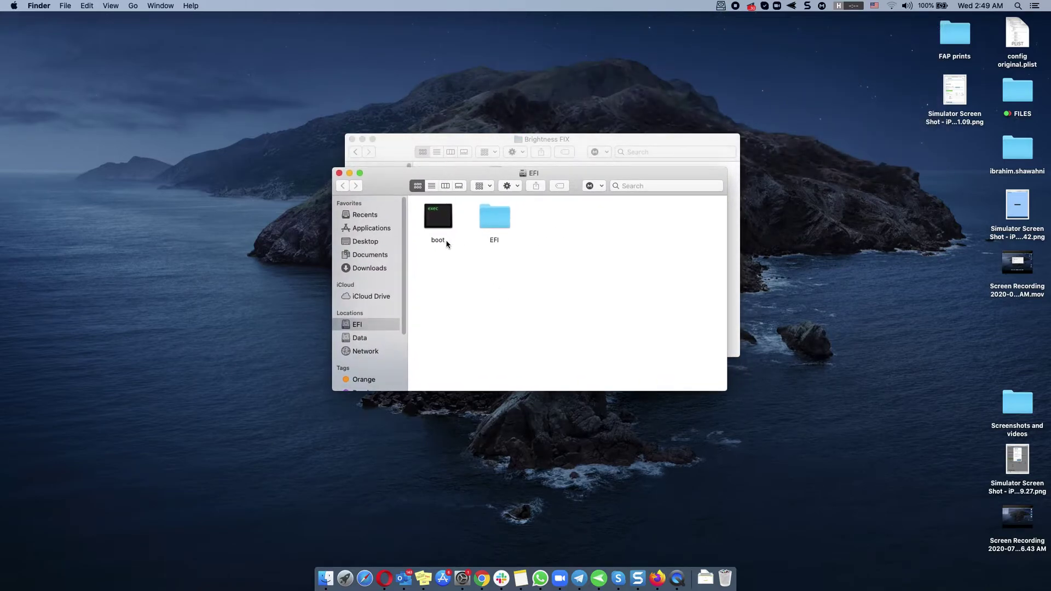
{"action": "double_click", "coordinate": [495, 218]}
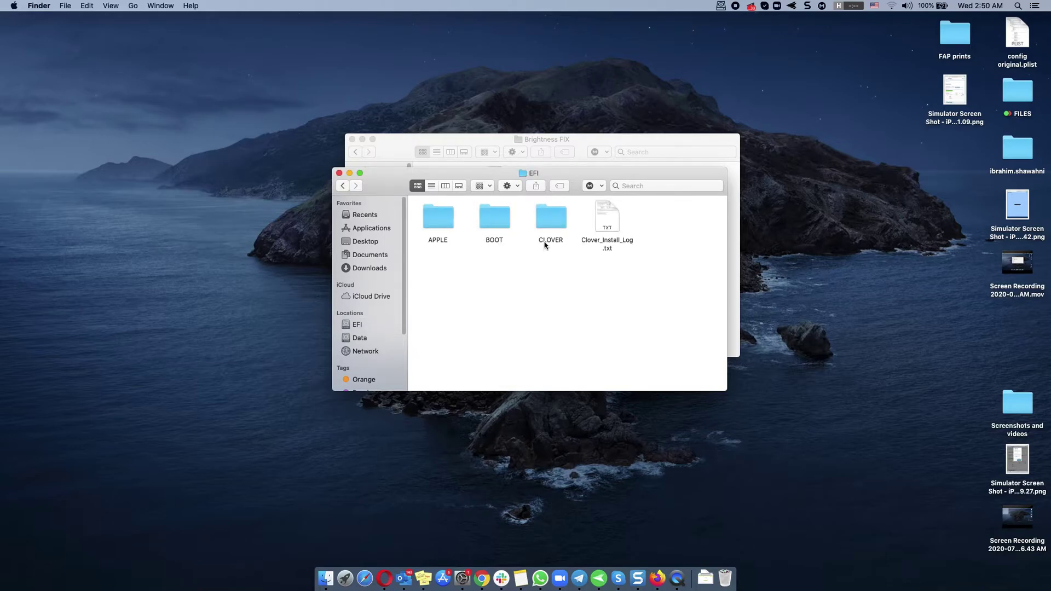
{"action": "double_click", "coordinate": [549, 219]}
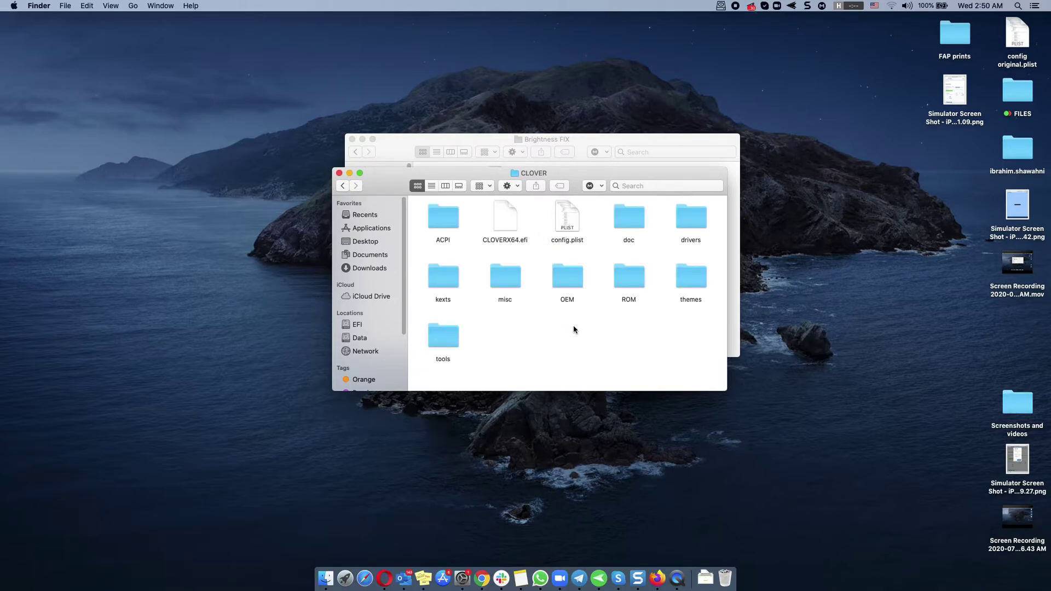
{"action": "double_click", "coordinate": [441, 283]}
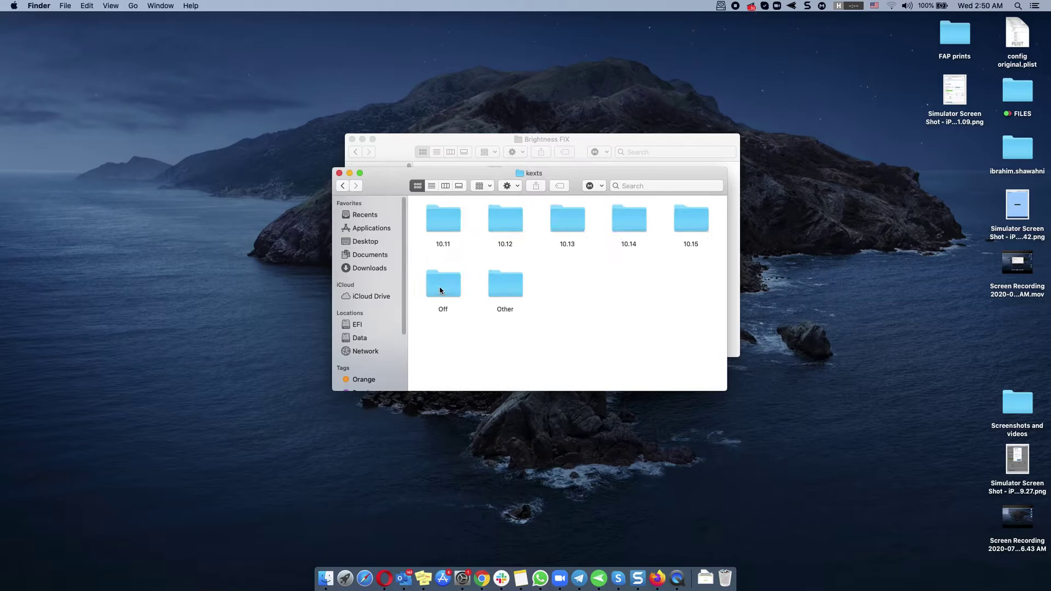
{"action": "double_click", "coordinate": [510, 284]}
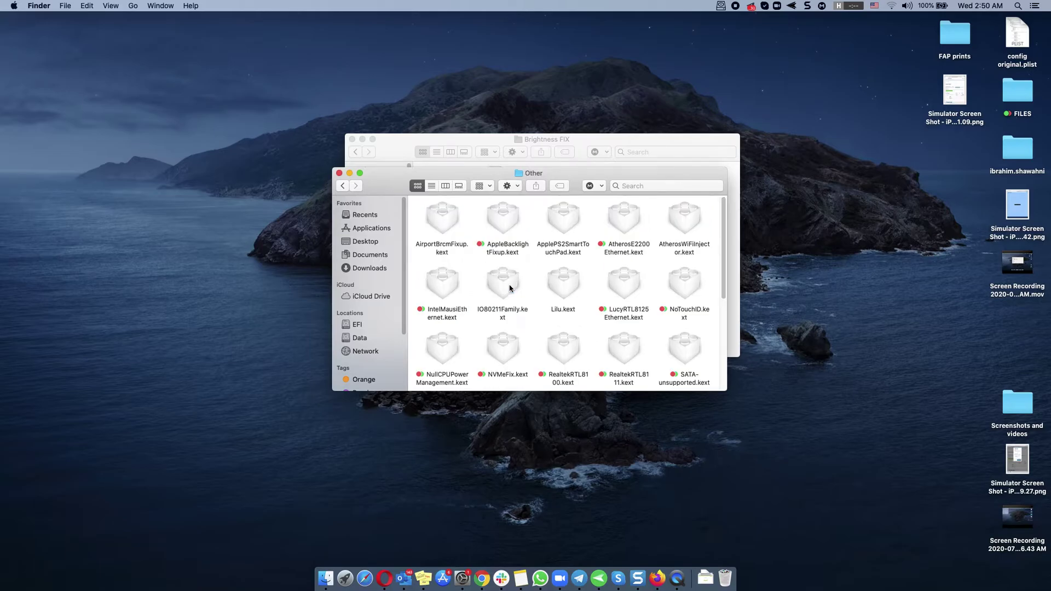
{"action": "left_click_drag", "start_coordinate": [396, 175], "coordinate": [407, 219]}
- Inspect AppleBacklightFixup.kext's context menu, then close the Brightness FIX window
{"action": "left_click", "coordinate": [394, 162]}
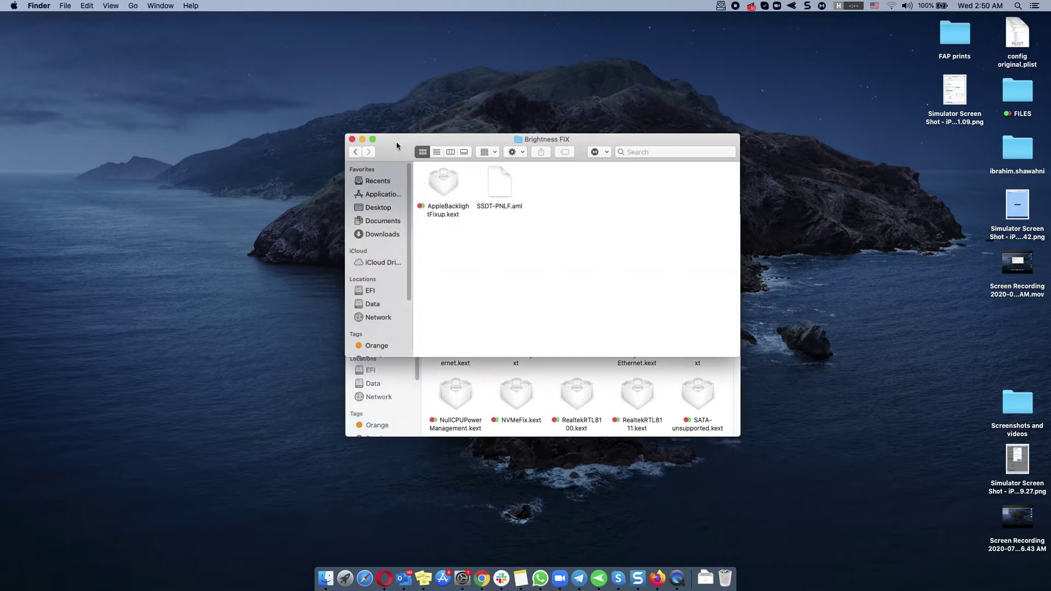
{"action": "left_click", "coordinate": [442, 187]}
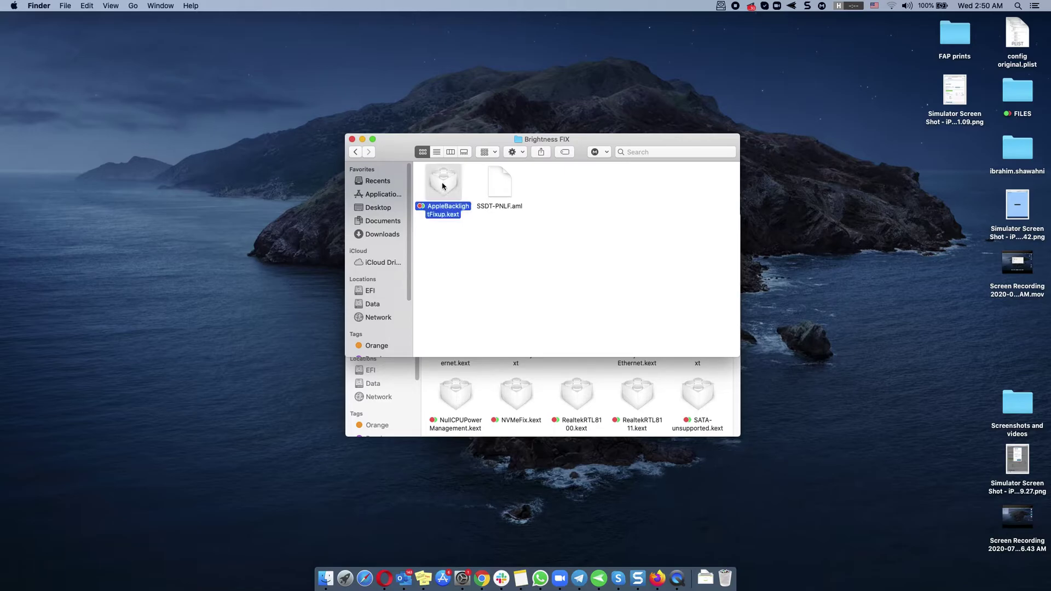
{"action": "right_click", "coordinate": [443, 185]}
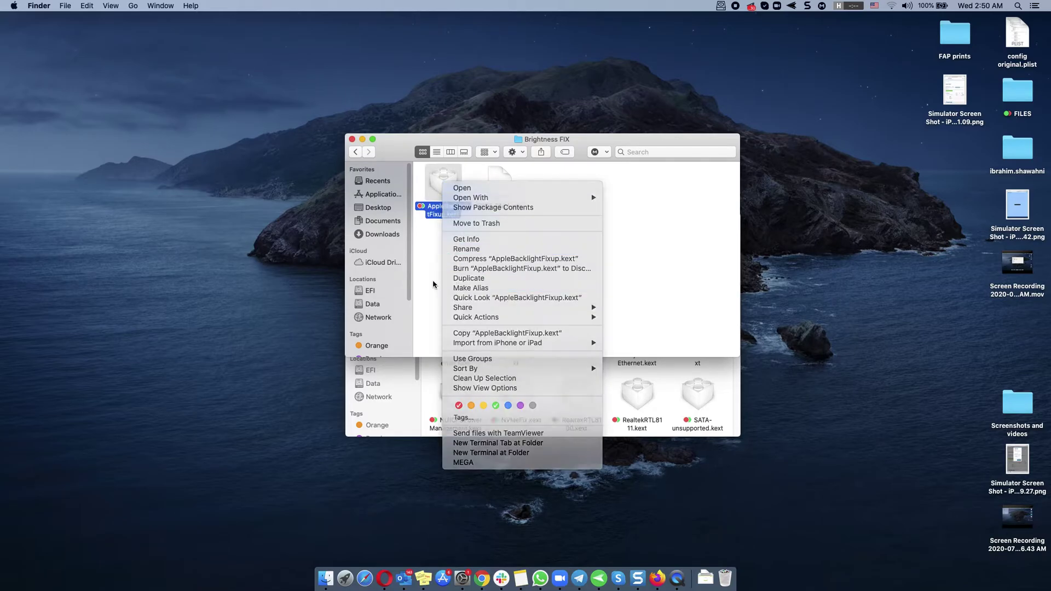
{"action": "key", "text": "Escape"}
{"action": "left_click", "coordinate": [498, 378]}
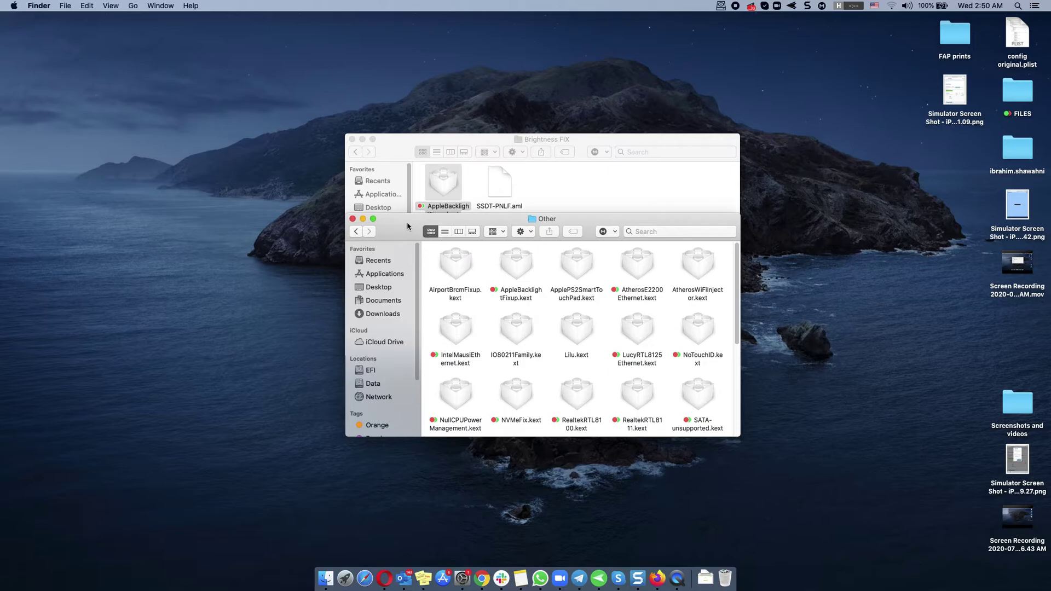
{"action": "left_click_drag", "start_coordinate": [403, 224], "coordinate": [396, 238]}
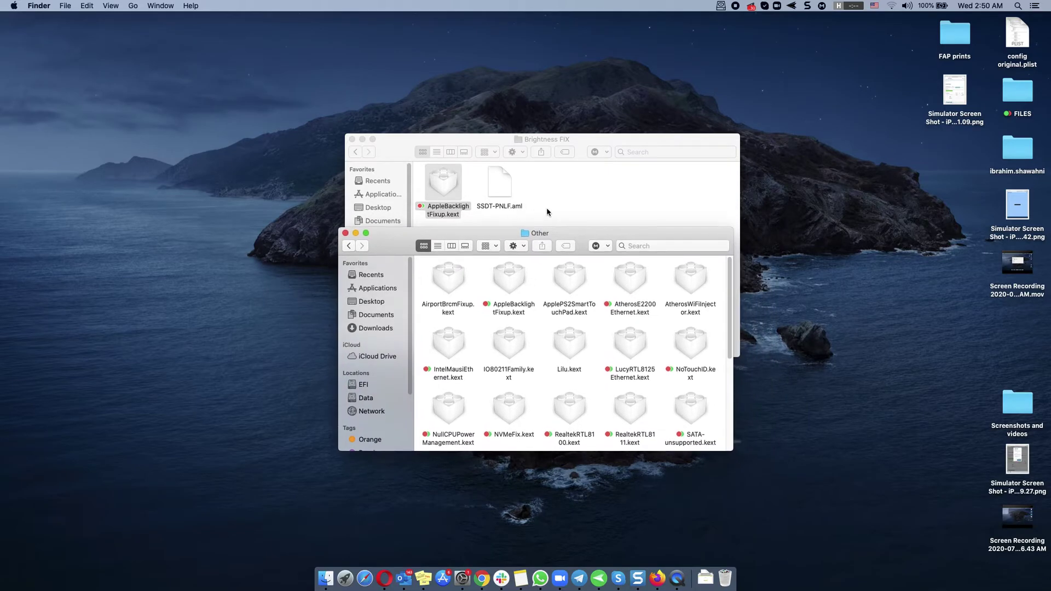
{"action": "left_click", "coordinate": [547, 206]}
{"action": "left_click", "coordinate": [353, 140]}
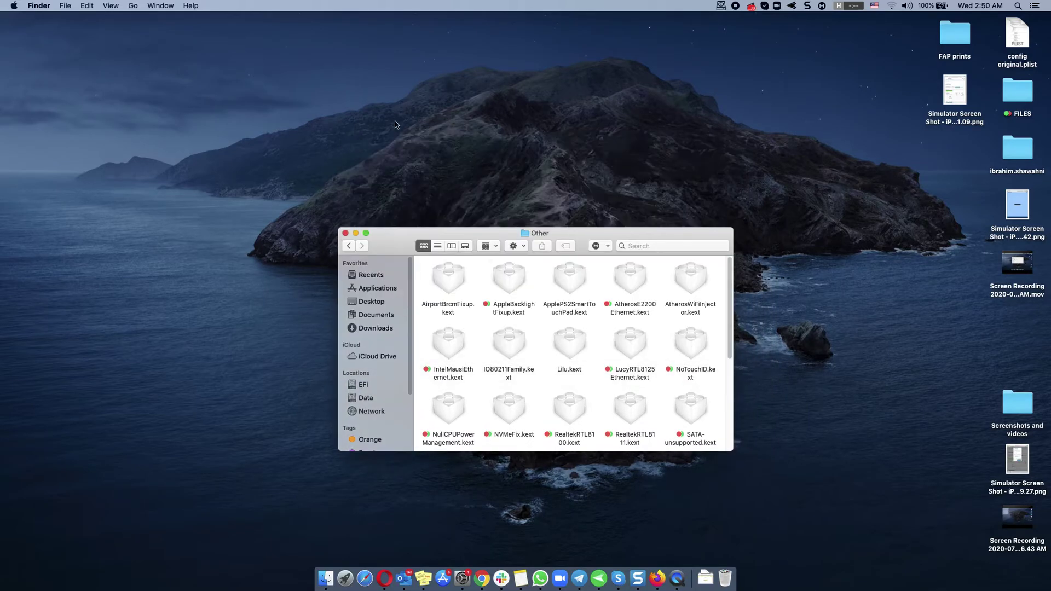
- Launch Hackintool from the desktop FILES folder
{"action": "double_click", "coordinate": [1017, 91]}
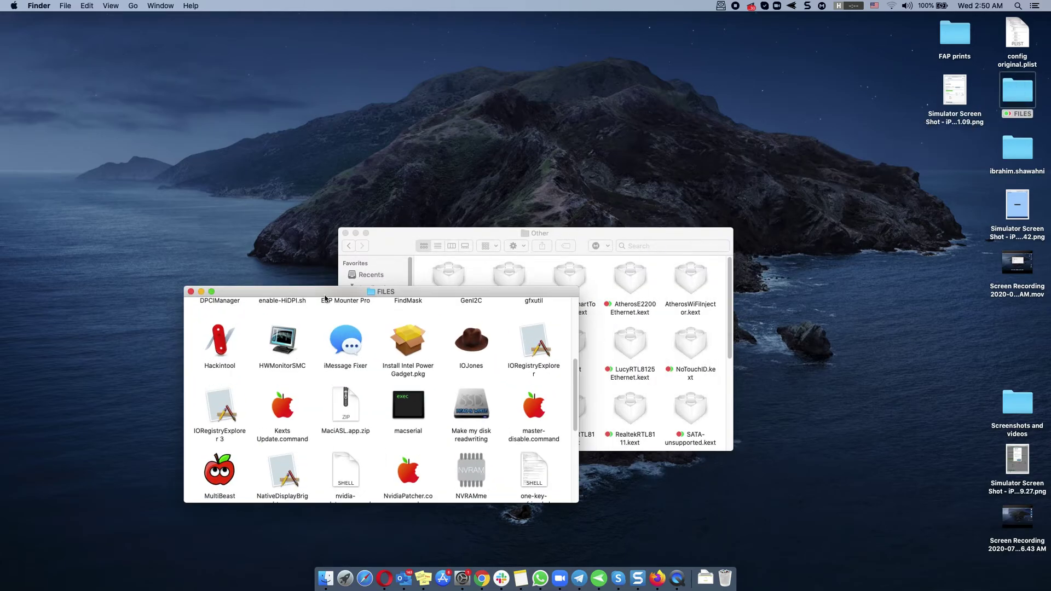
{"action": "left_click", "coordinate": [219, 347]}
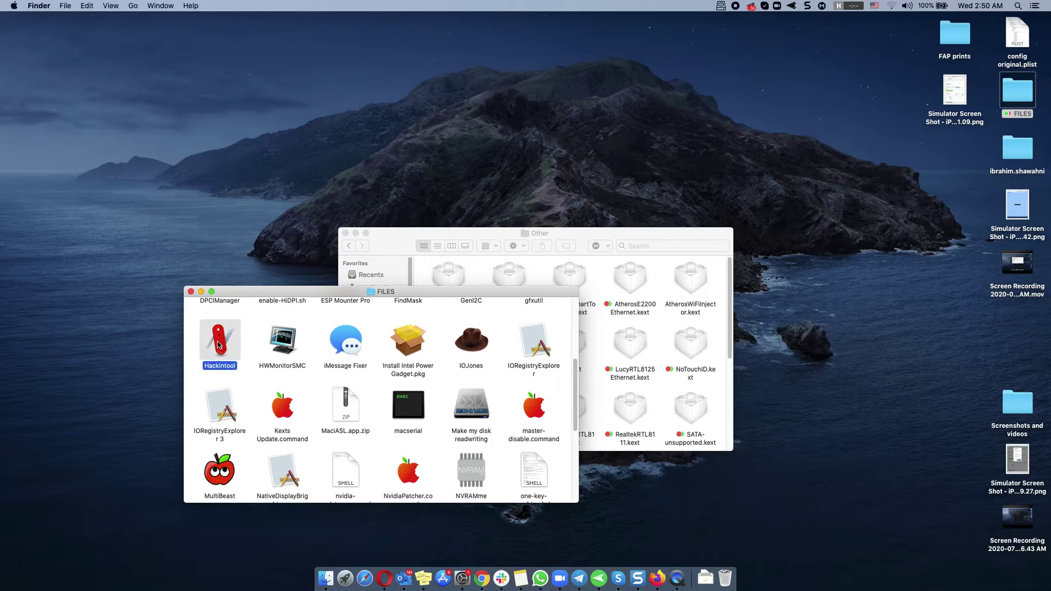
{"action": "double_click", "coordinate": [219, 347]}
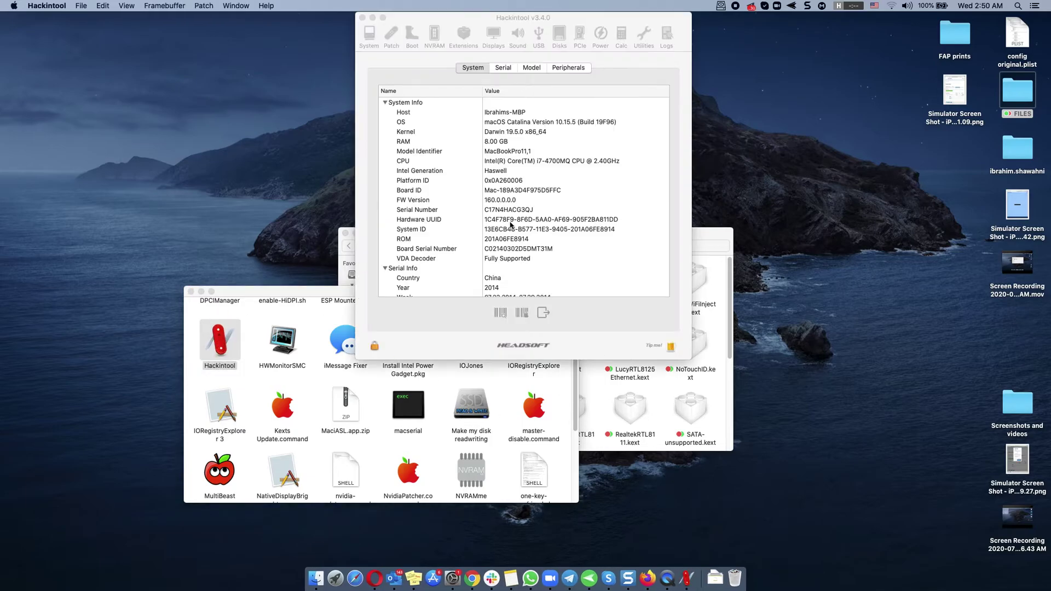
- Cycle Hackintool through Calc and System back to Utilities, then test brightness-up
{"action": "left_click_drag", "start_coordinate": [548, 22], "coordinate": [542, 45]}
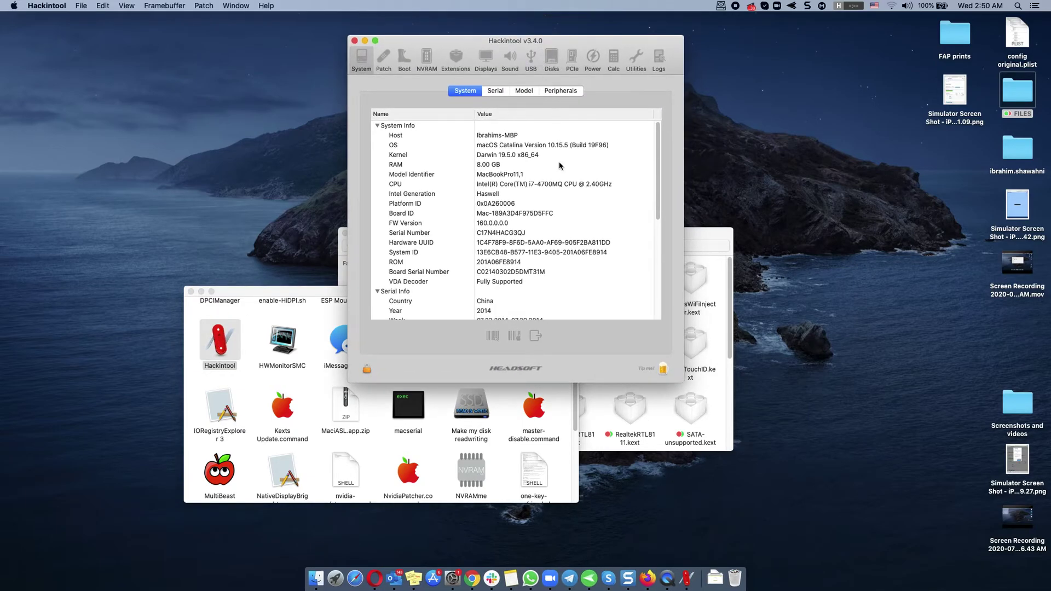
{"action": "left_click", "coordinate": [634, 60]}
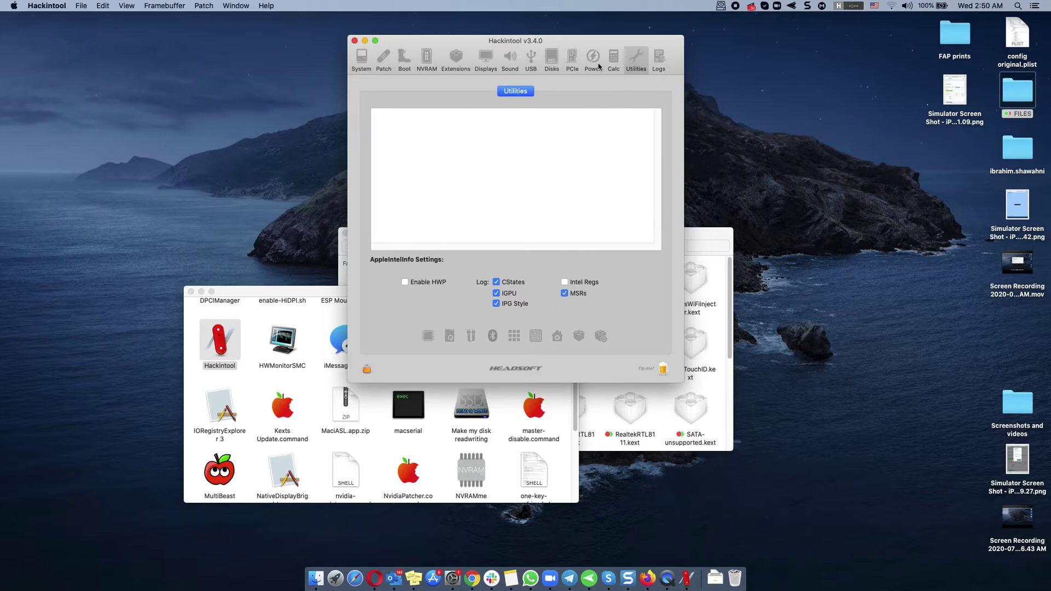
{"action": "left_click", "coordinate": [612, 61]}
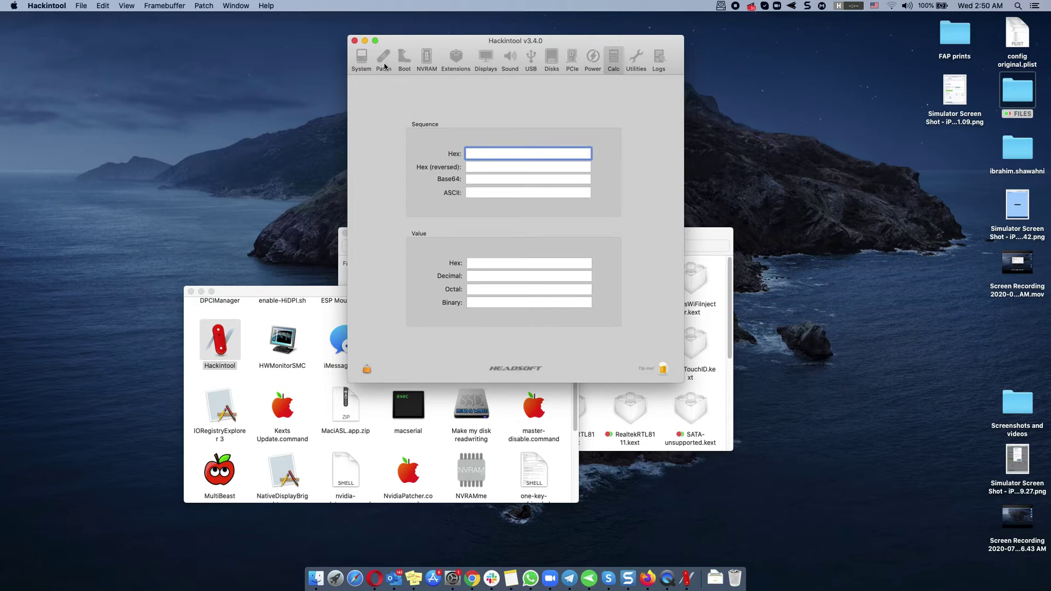
{"action": "left_click", "coordinate": [361, 58]}
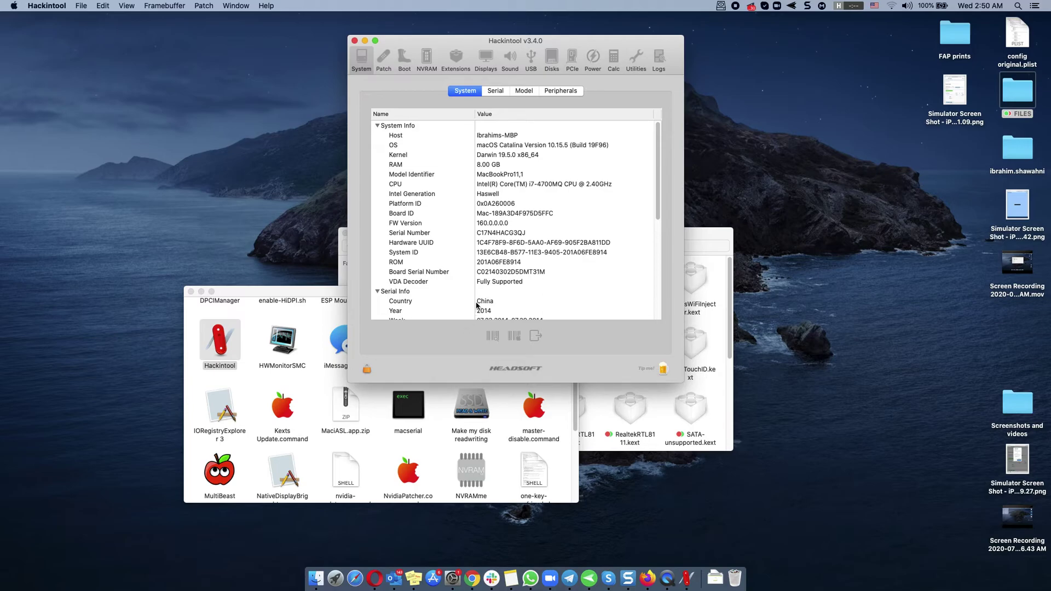
{"action": "left_click", "coordinate": [636, 58]}
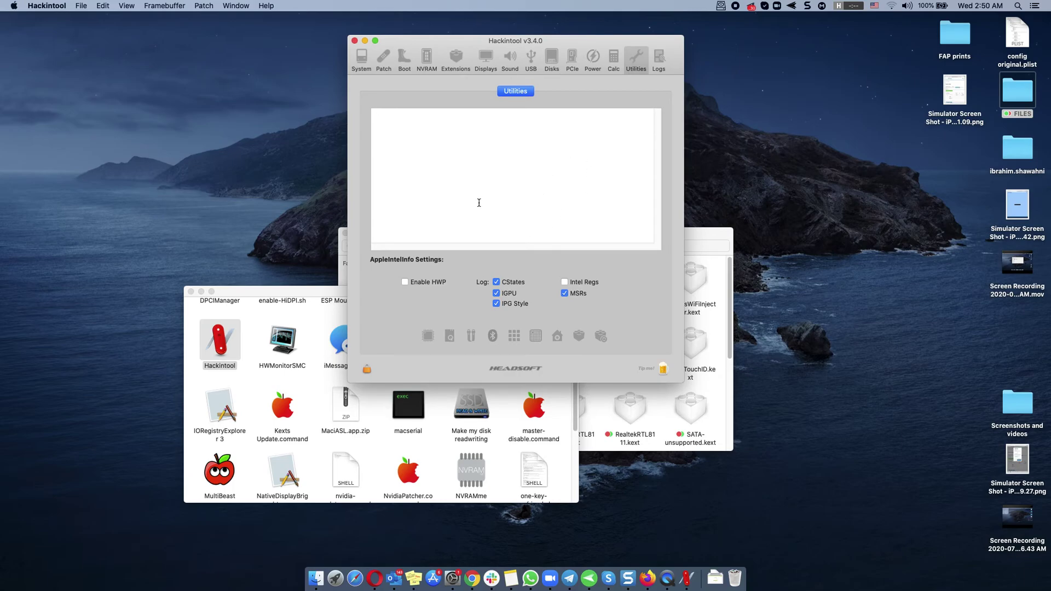
{"action": "key", "text": "XF86MonBrightnessUp"}
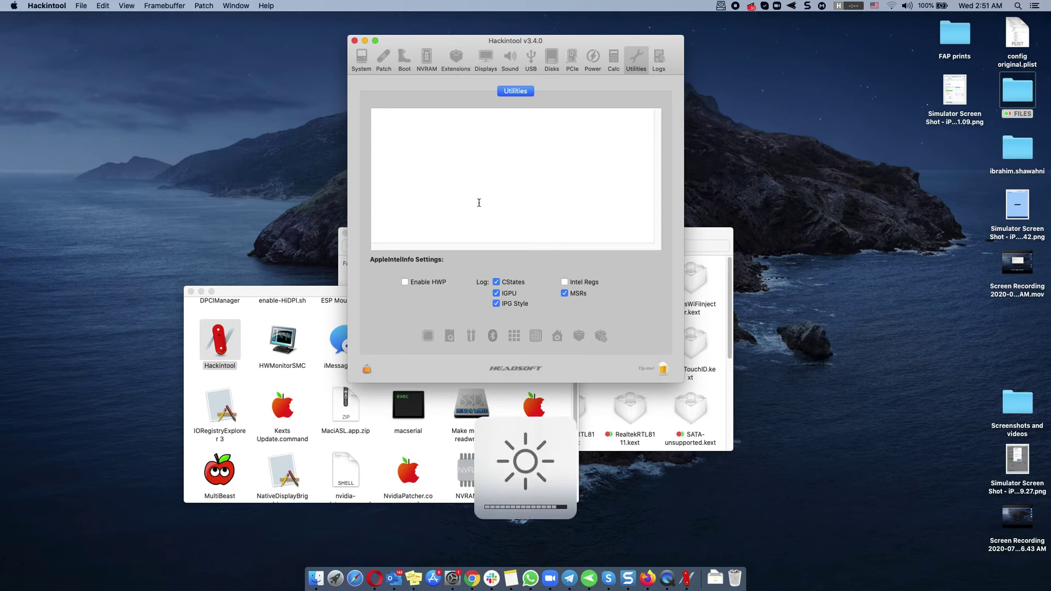